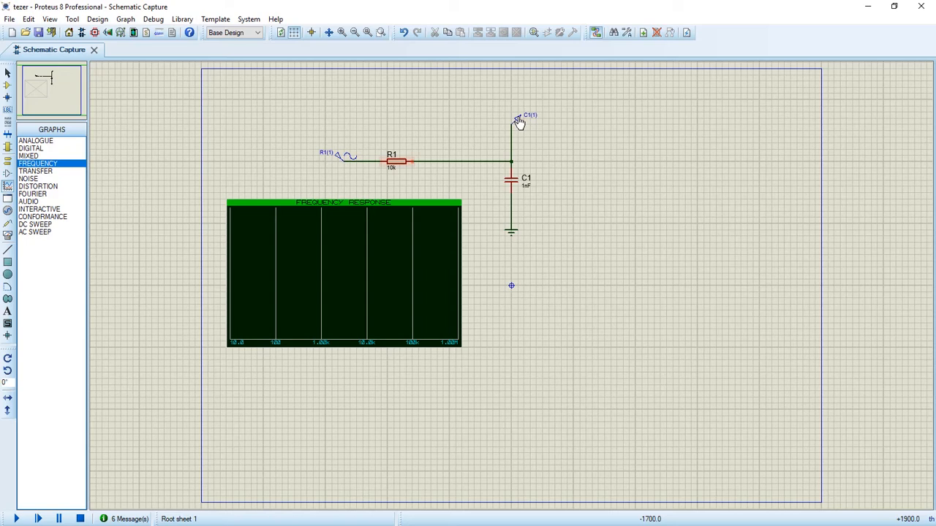
Step: Add the C1(1) probe as a trace on the frequency response graph and set the graph's reference to R1(1)
drag(519, 123, 299, 255)
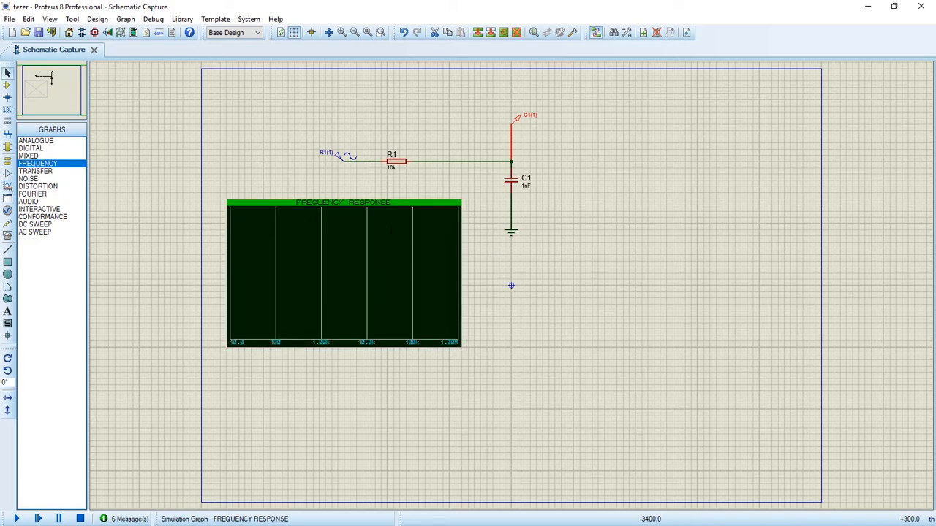
double_click(395, 229)
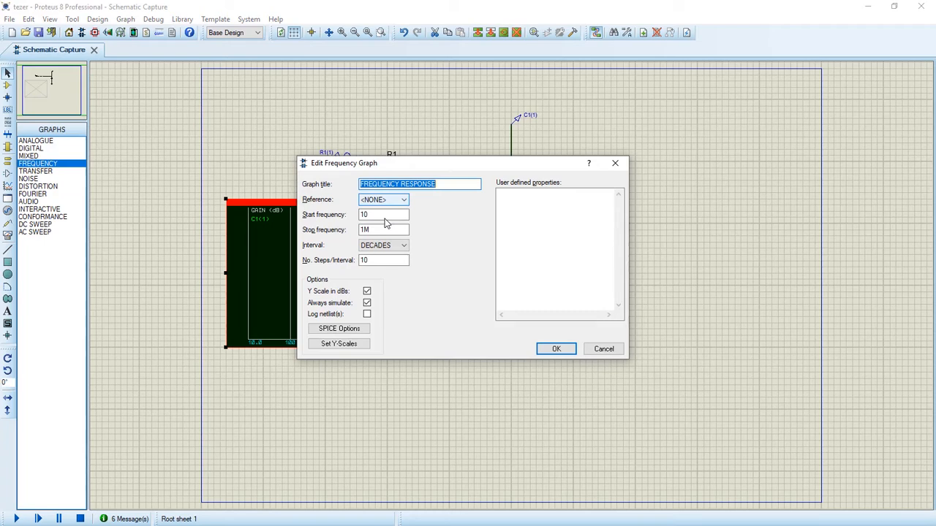
click(383, 199)
click(380, 211)
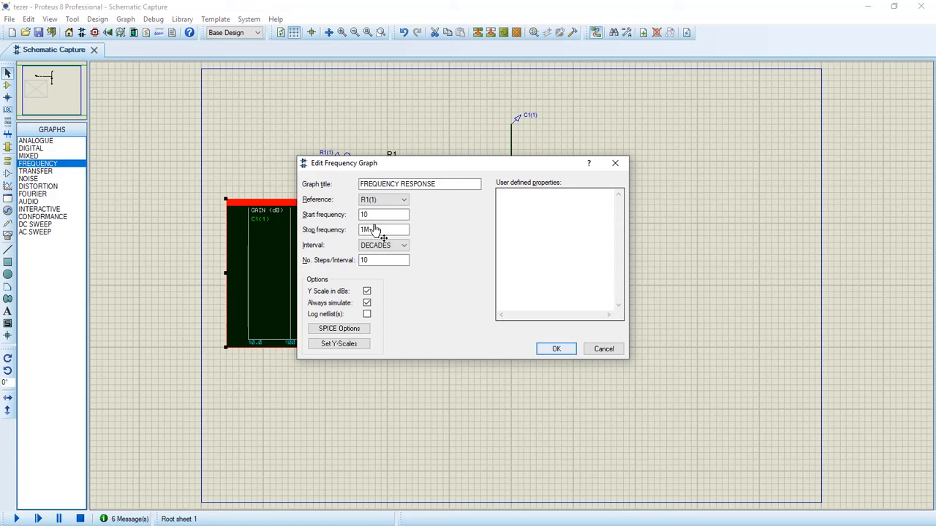
key(Return)
double_click(417, 223)
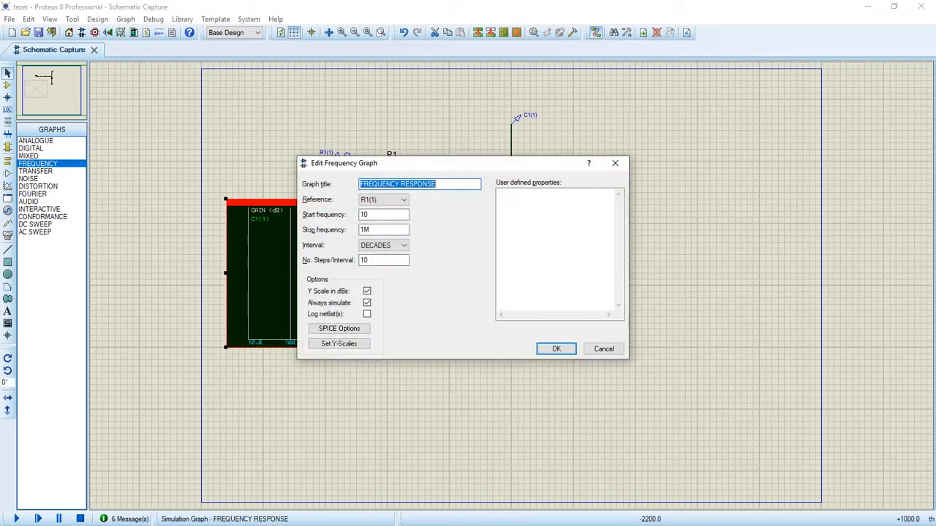
click(614, 163)
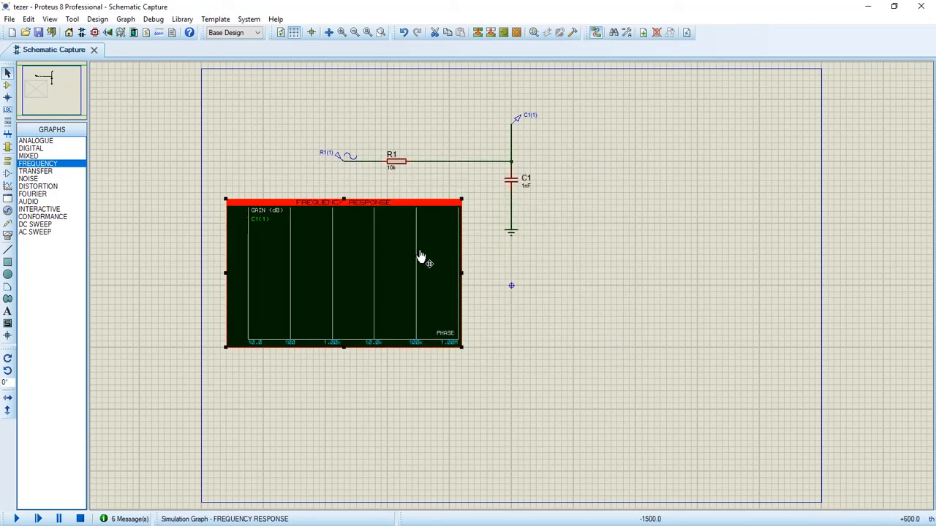
Step: Simulate the frequency response graph and maximize it in its own window
key(space)
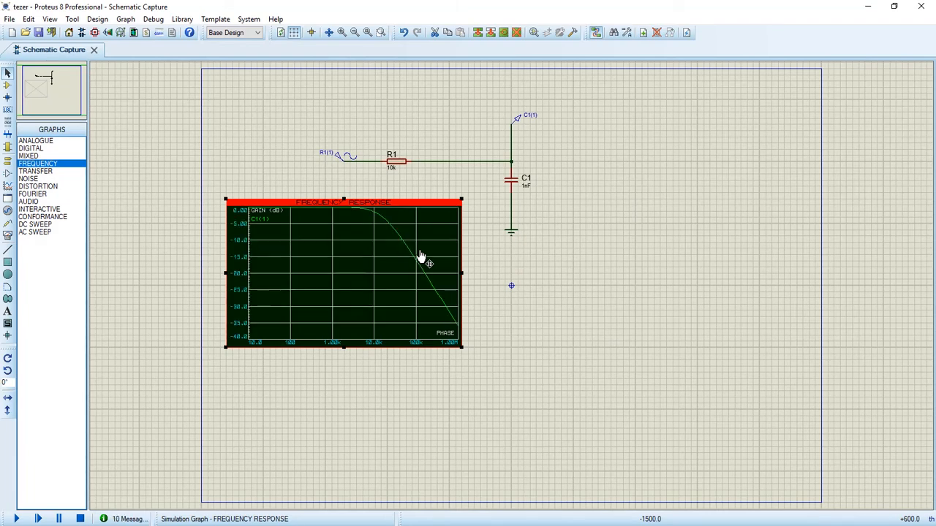
right_click(413, 457)
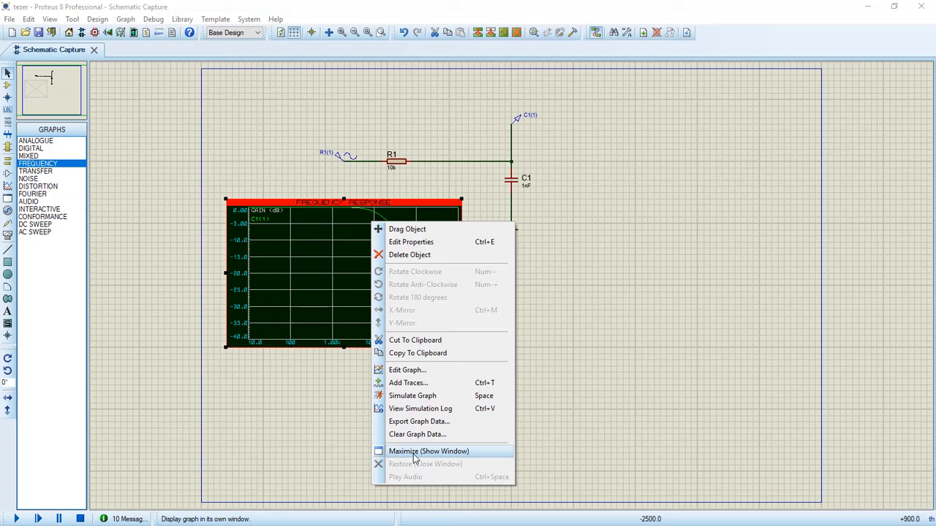
click(413, 452)
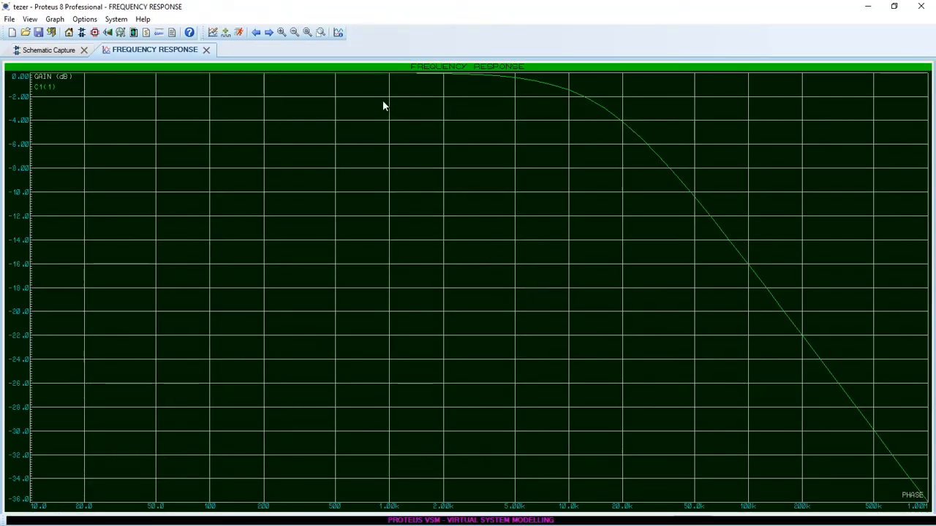
Step: Place a cursor on the gain curve at about 5 kHz to read it, and return to the schematic
click(530, 144)
click(514, 137)
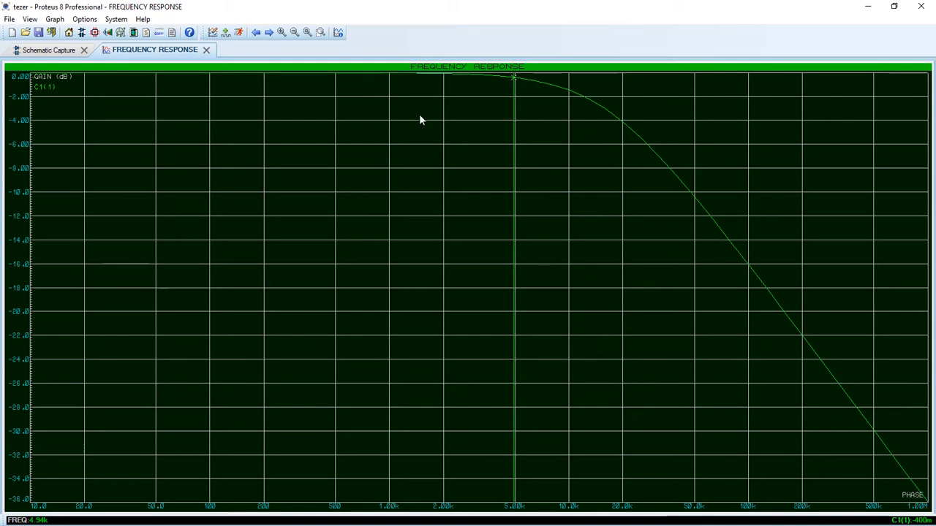
click(46, 51)
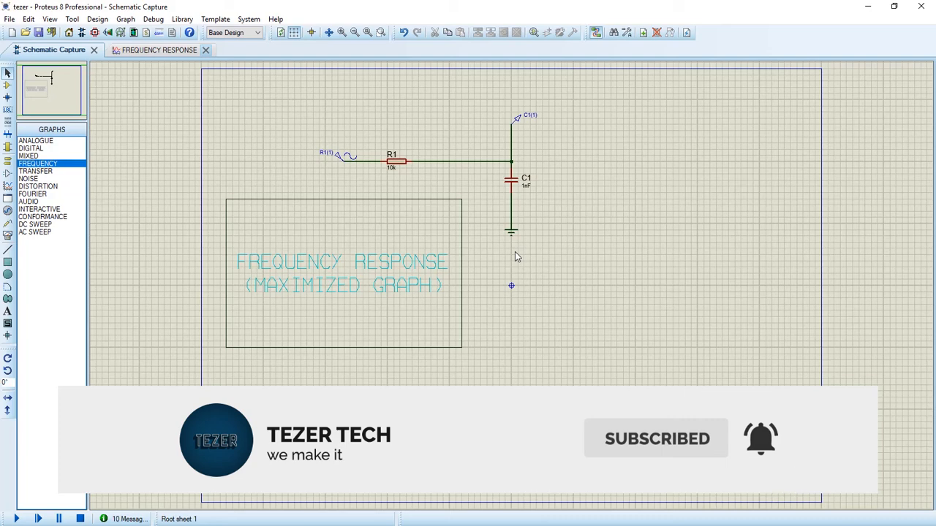
key(space)
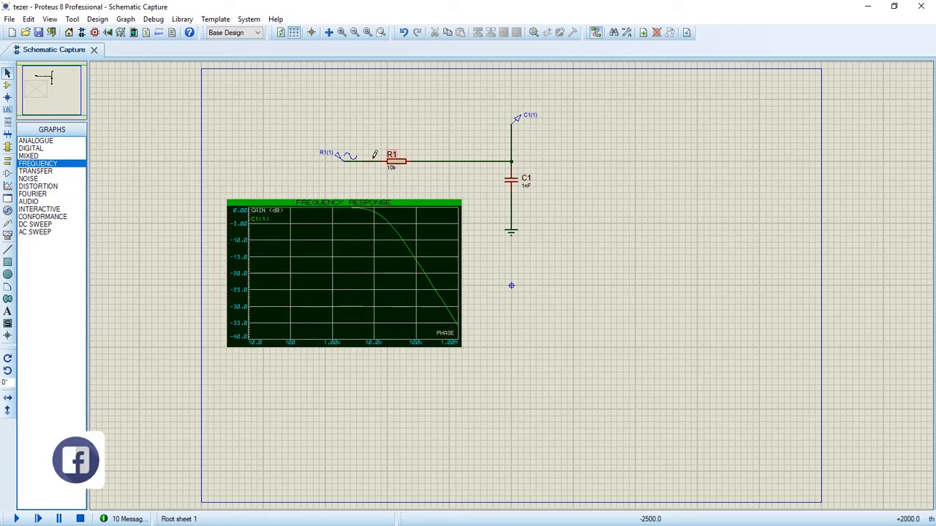
Step: Replace the series resistor R1 with a CAP component
click(8, 85)
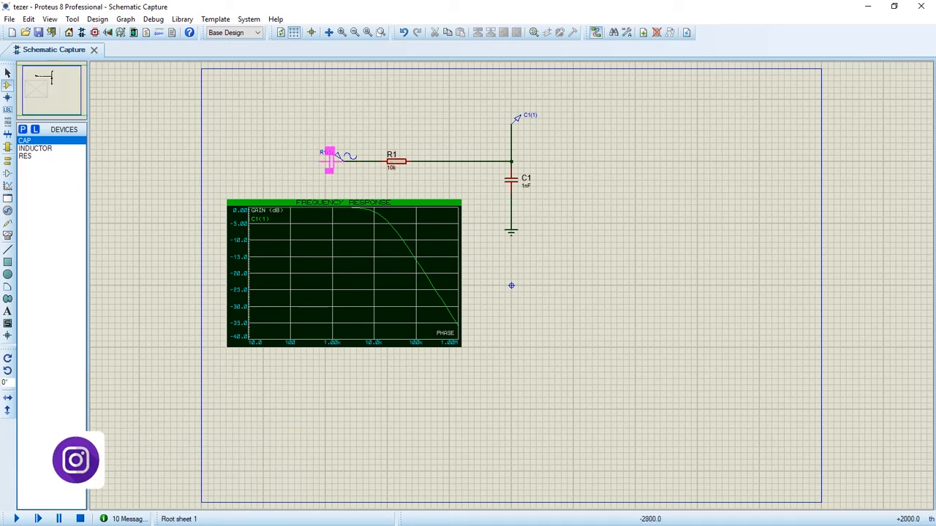
click(396, 161)
click(441, 280)
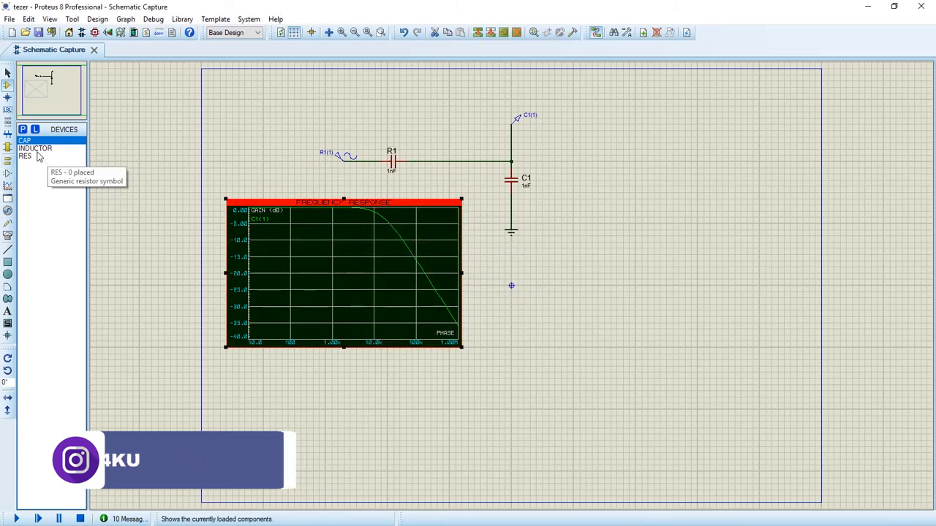
Step: Replace the shunt capacitor C1 with a RES component and rotate it clockwise to stand vertically in the branch
click(570, 175)
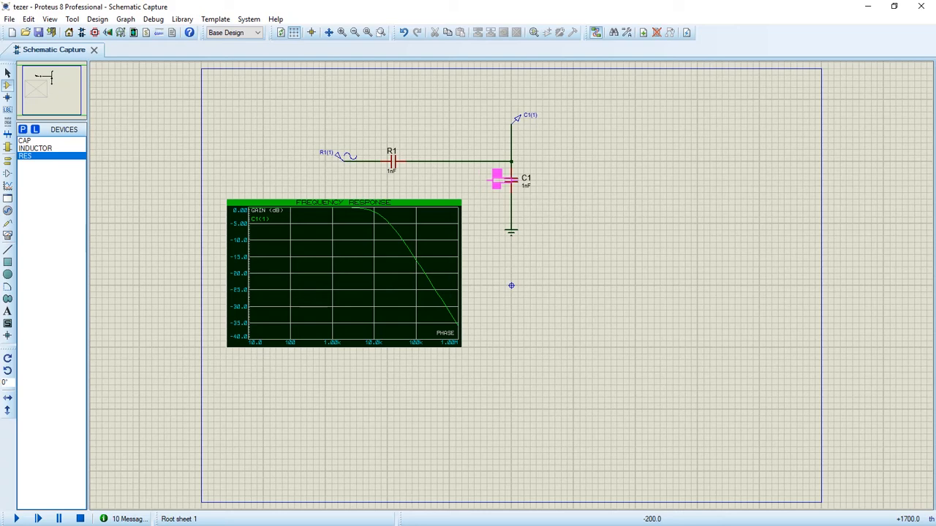
click(511, 180)
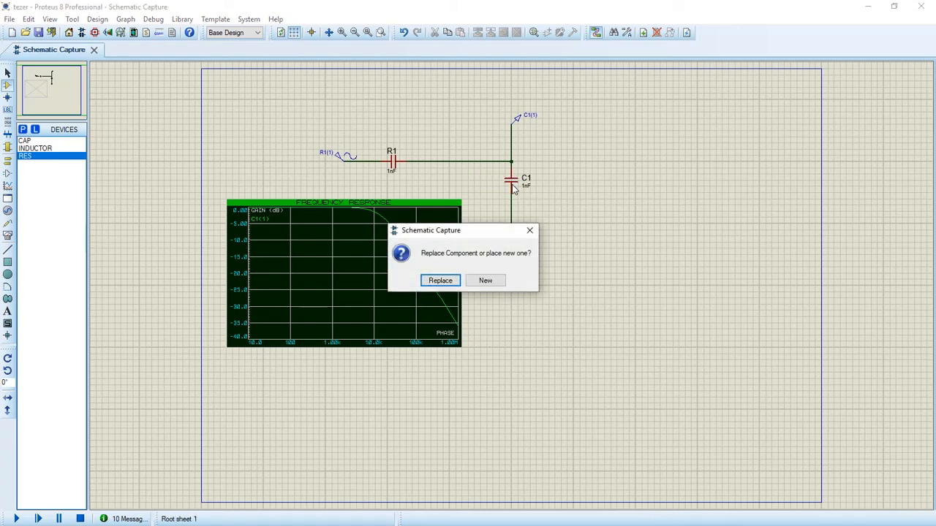
click(440, 281)
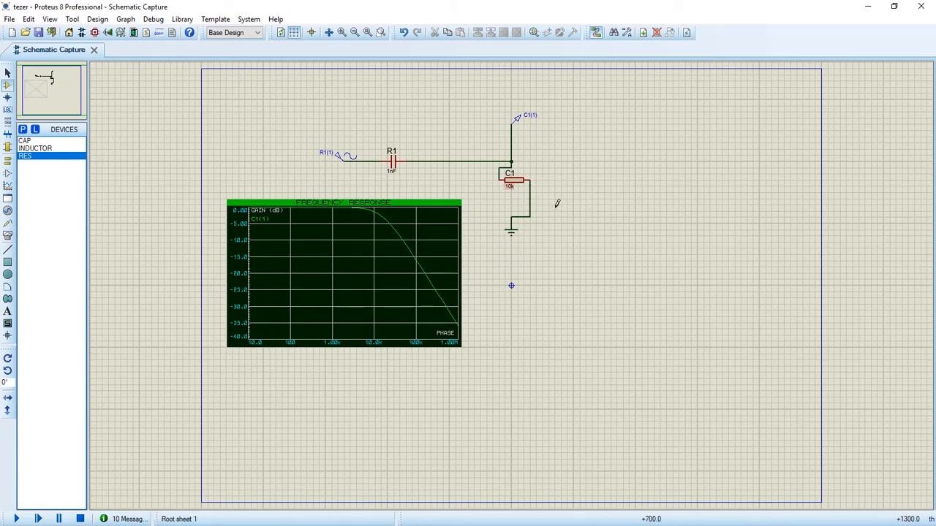
right_click(520, 178)
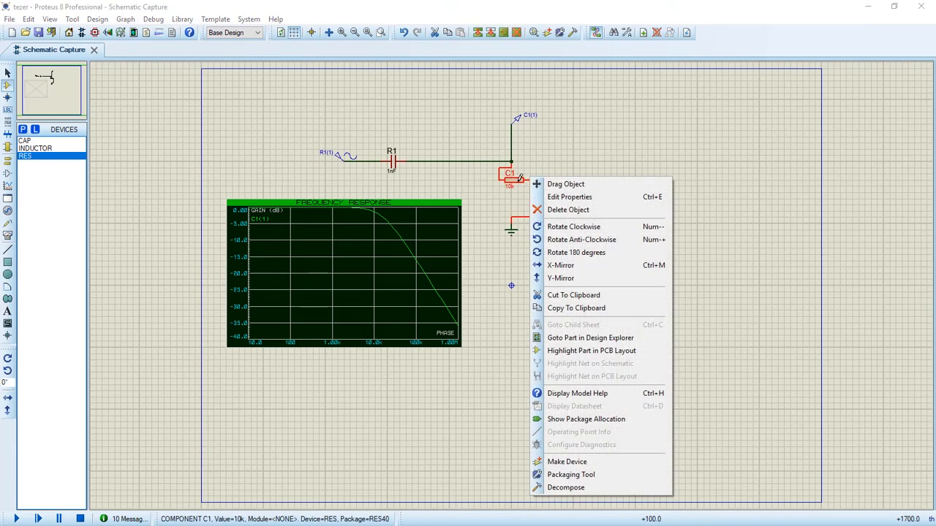
click(574, 228)
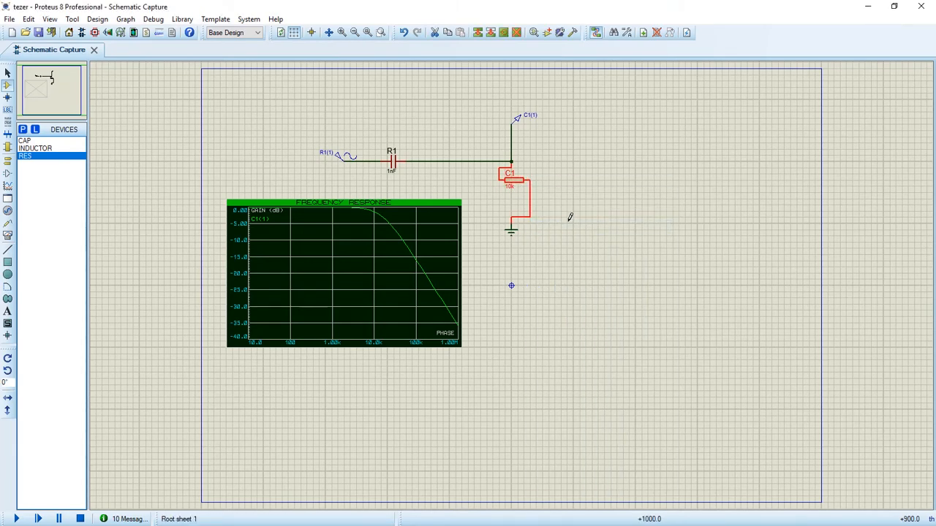
Step: Simulate the graph for the series-capacitor, shunt-resistor circuit, view it maximized and close the graph window
click(348, 268)
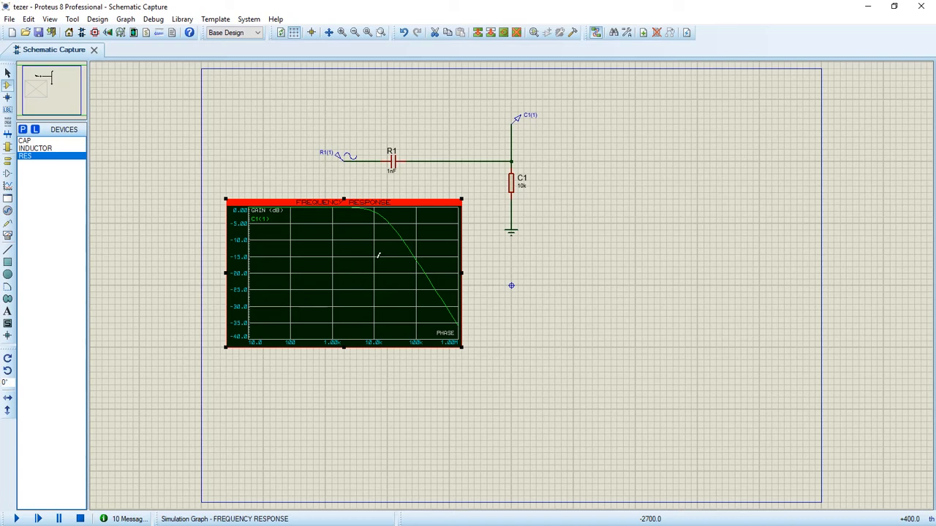
key(space)
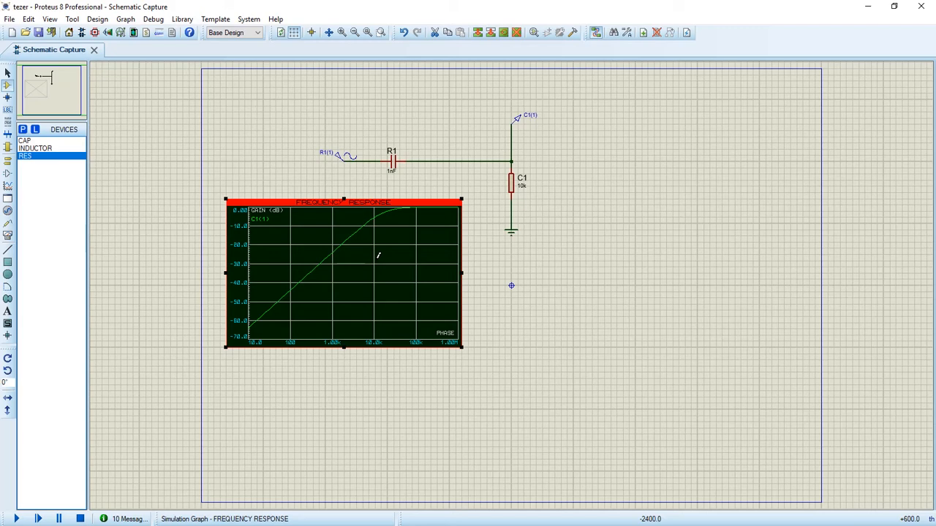
right_click(376, 243)
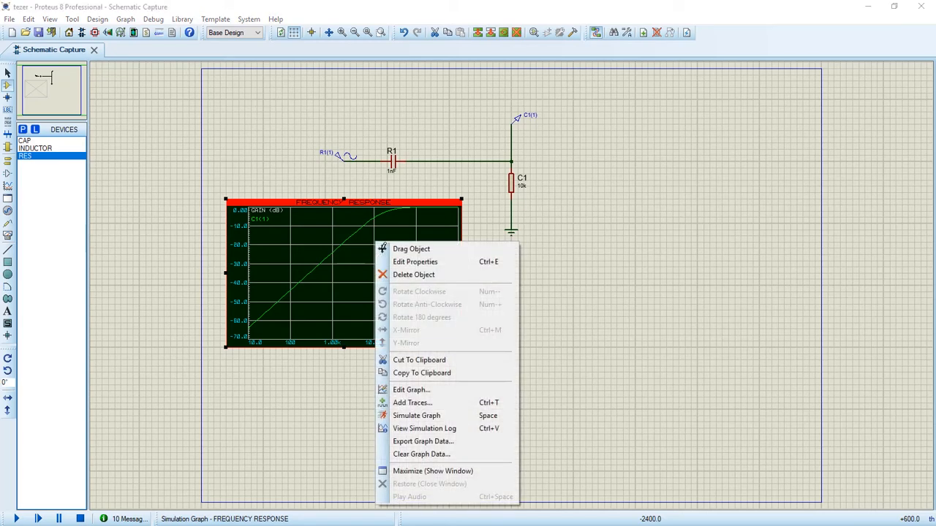
click(445, 471)
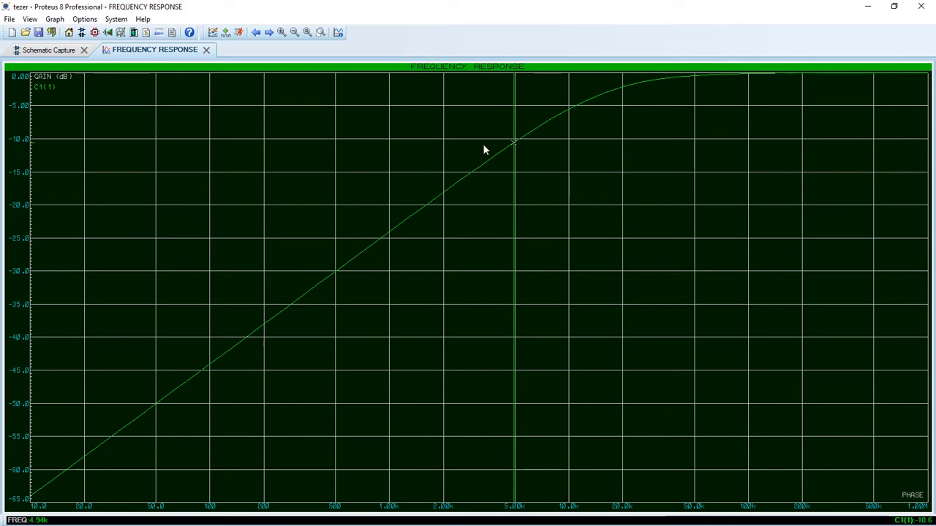
click(207, 50)
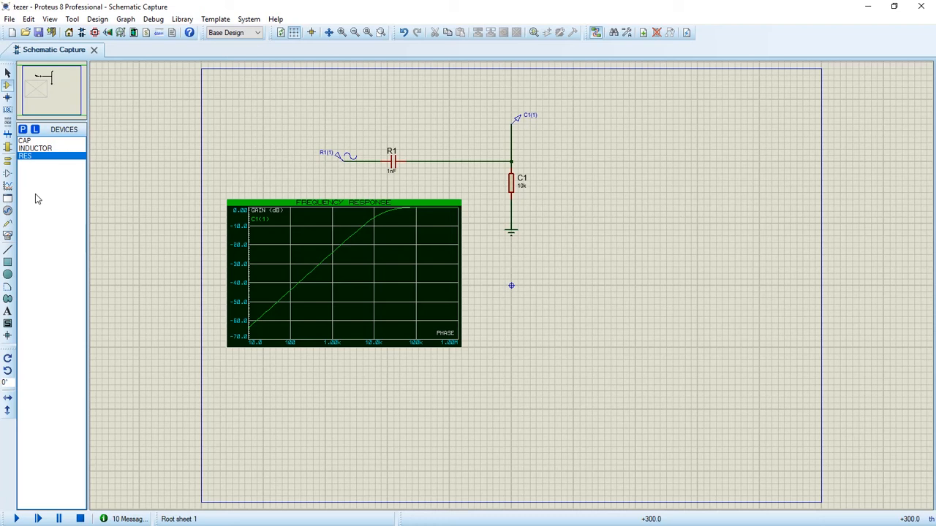
Step: Replace the series capacitor R1 with an INDUCTOR component
click(26, 140)
click(36, 148)
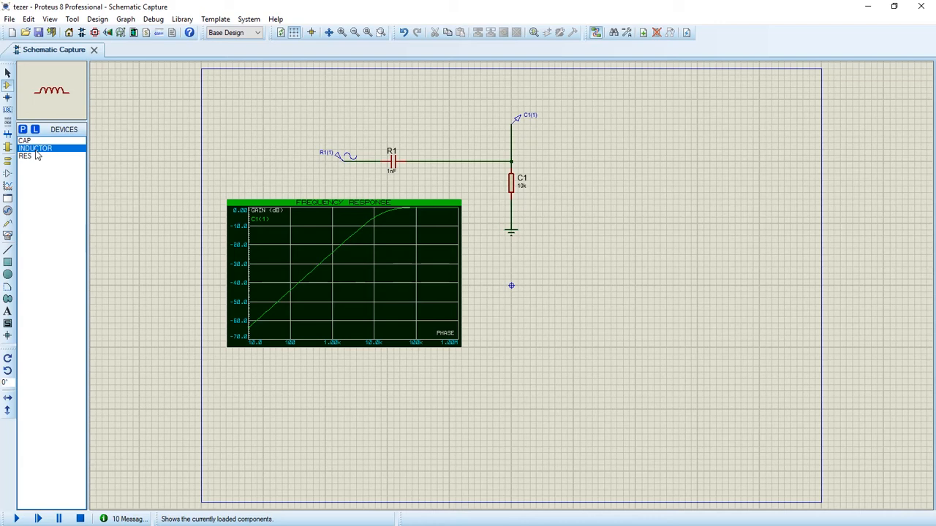
click(372, 134)
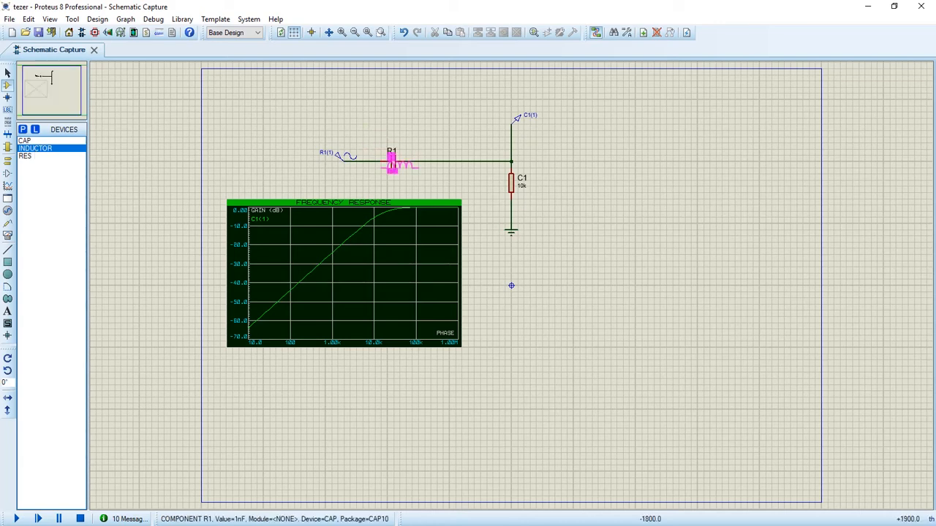
click(398, 167)
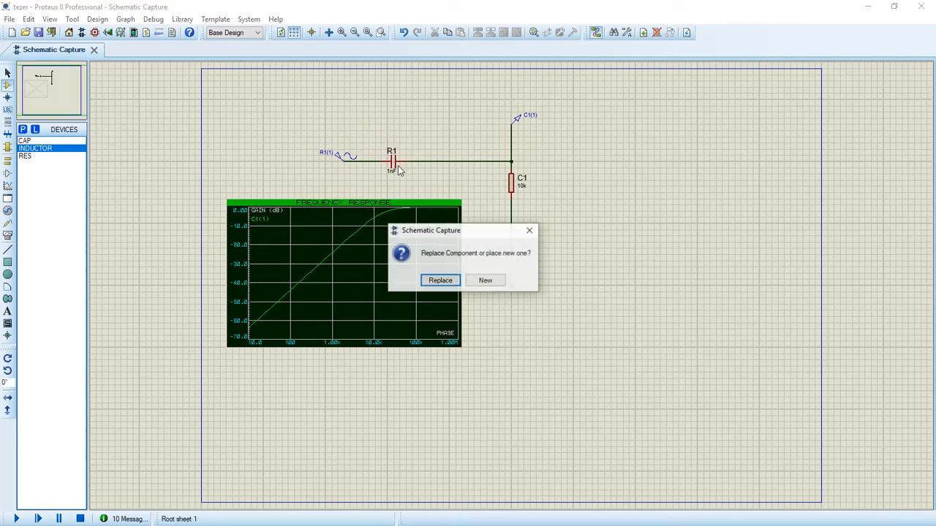
click(440, 280)
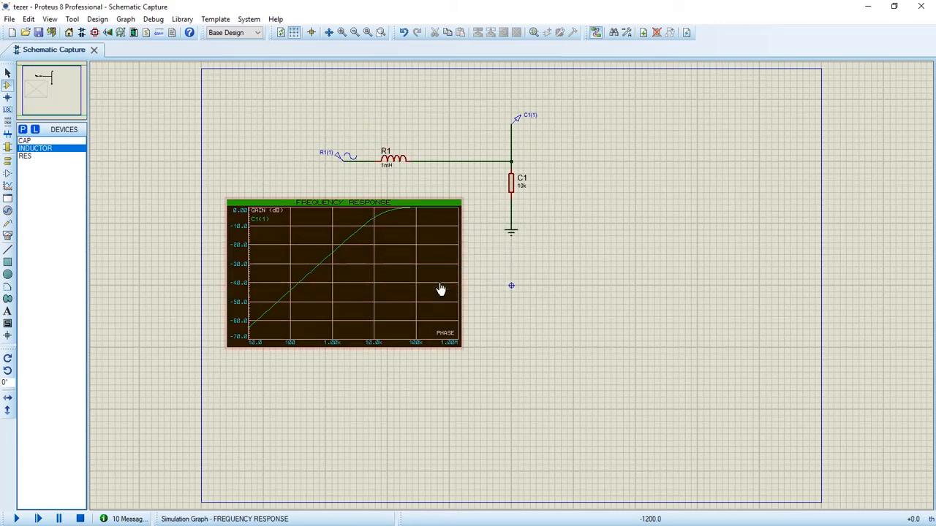
Step: Simulate the graph for the series-inductor, shunt-resistor circuit, view it maximized and close the graph window
click(413, 254)
key(space)
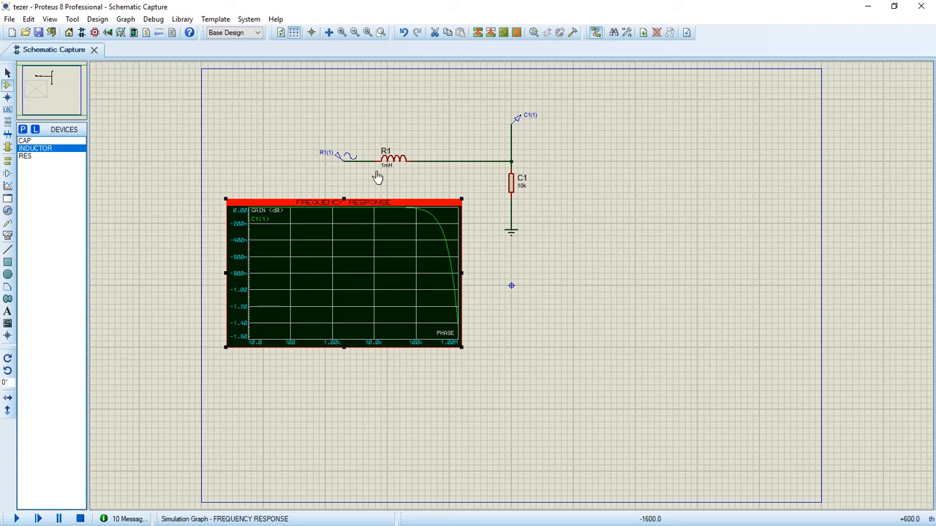
right_click(362, 267)
click(442, 482)
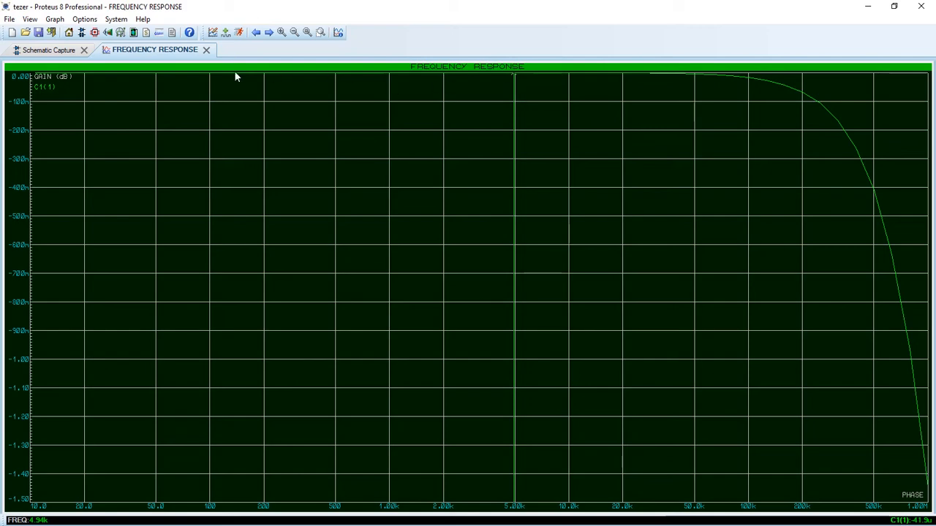
click(206, 50)
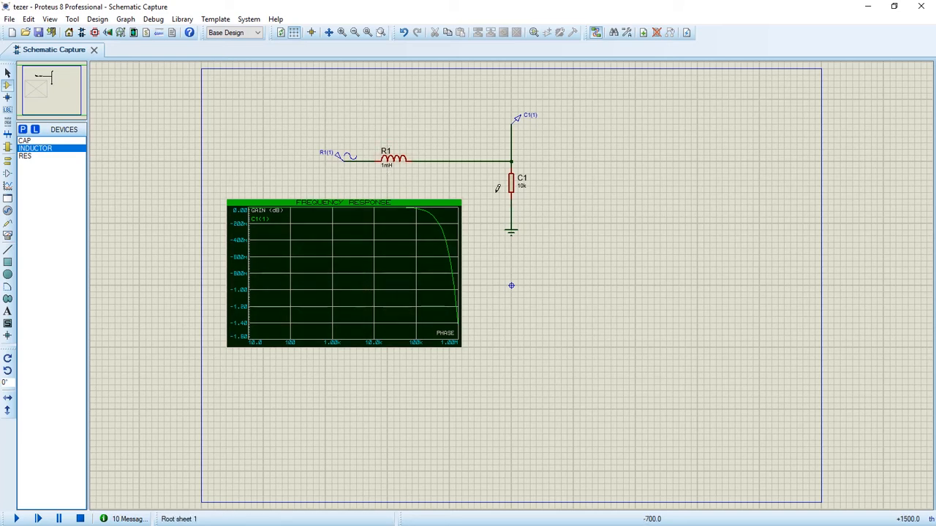
Step: Replace the series inductor R1 with a RES component oriented horizontally at a -180° rotation
click(7, 358)
click(27, 157)
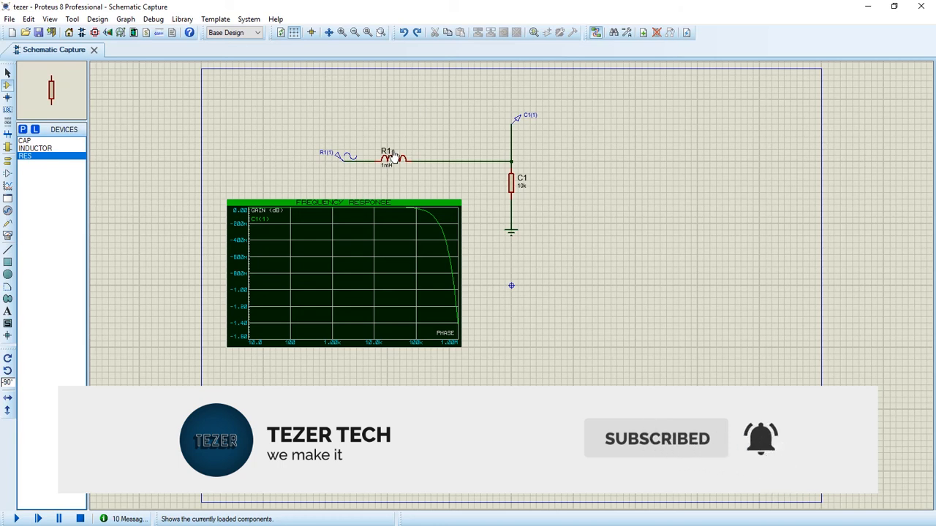
click(395, 140)
key(KP_Subtract)
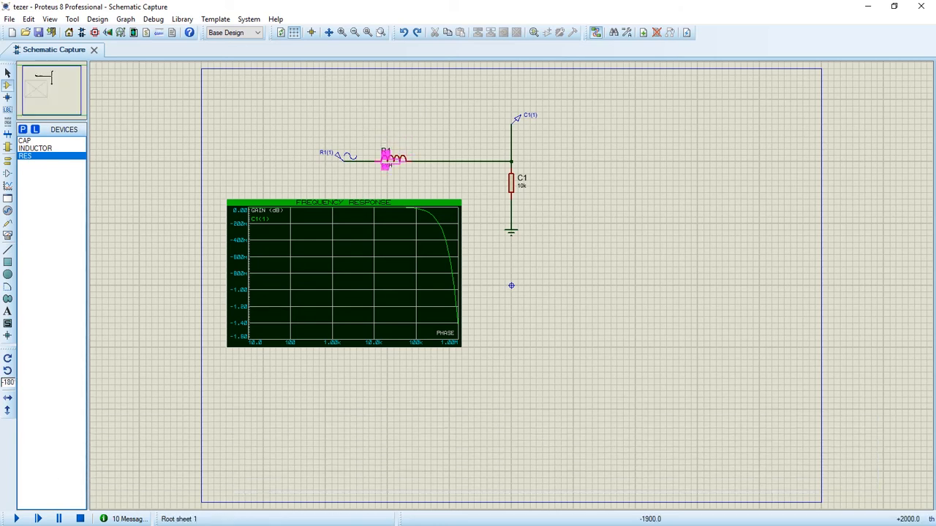
click(393, 159)
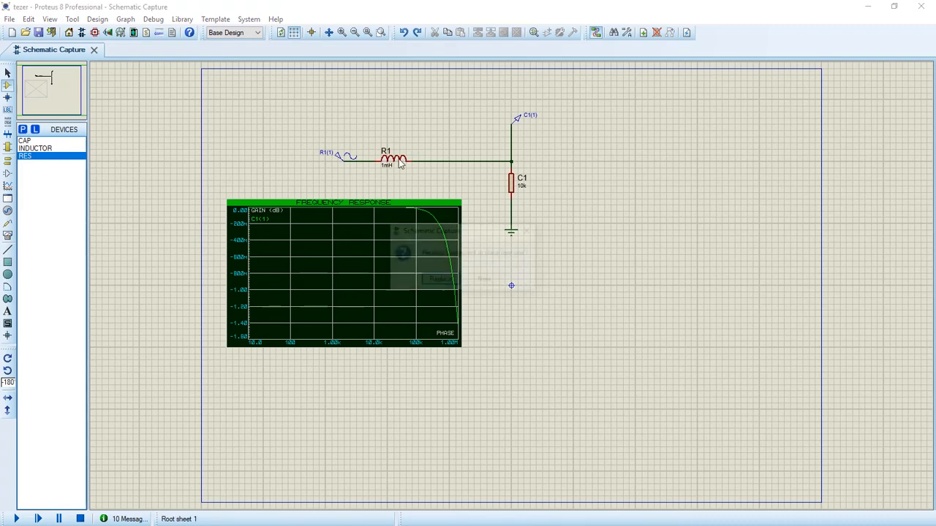
click(443, 281)
Step: Orient the INDUCTOR component vertically at a -90° rotation and try placing it directly over the shunt resistor C1
click(42, 149)
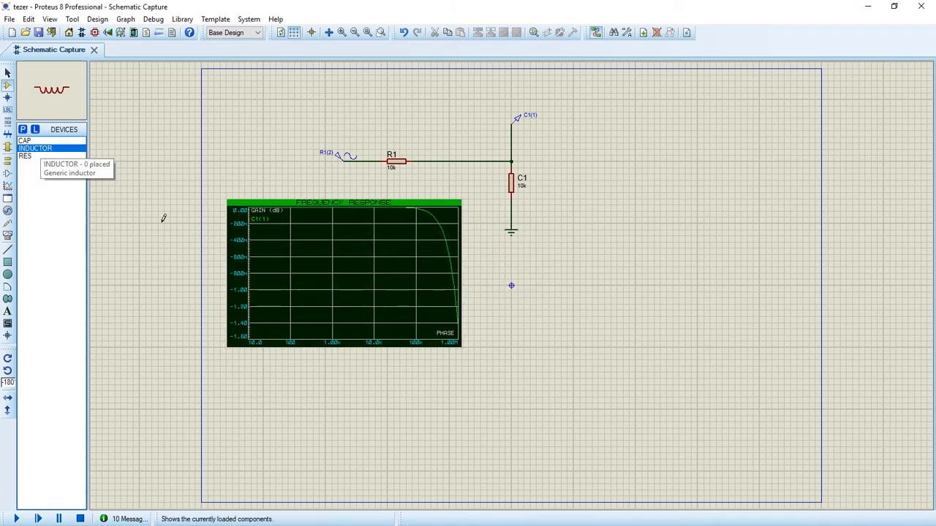
click(9, 364)
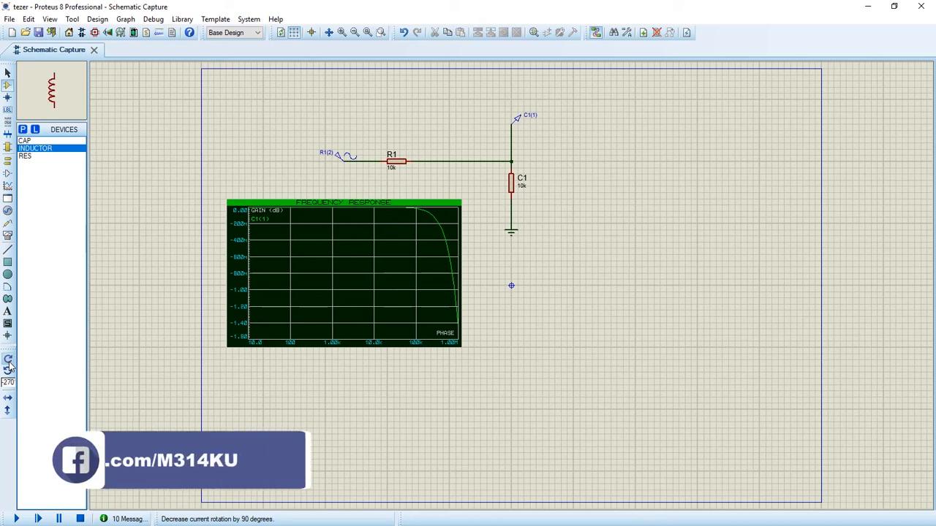
click(8, 364)
click(9, 364)
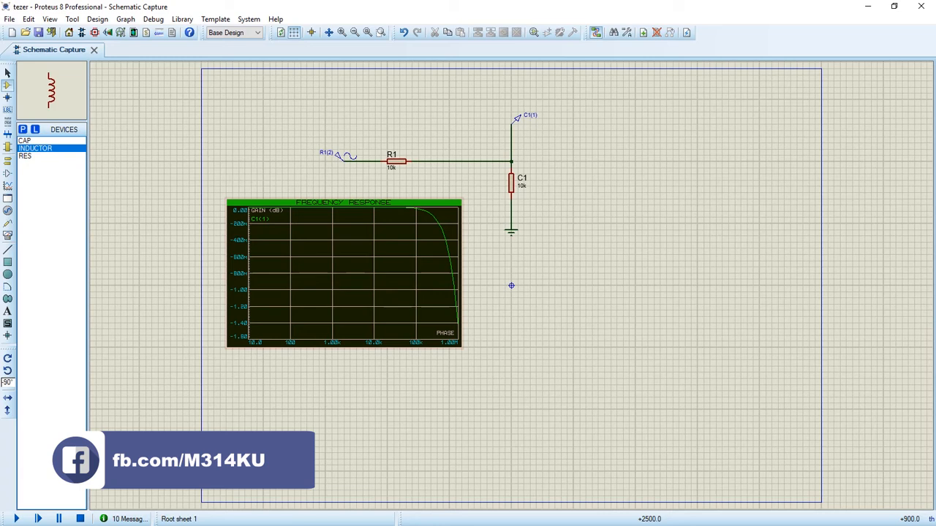
click(511, 182)
key(ctrl+z)
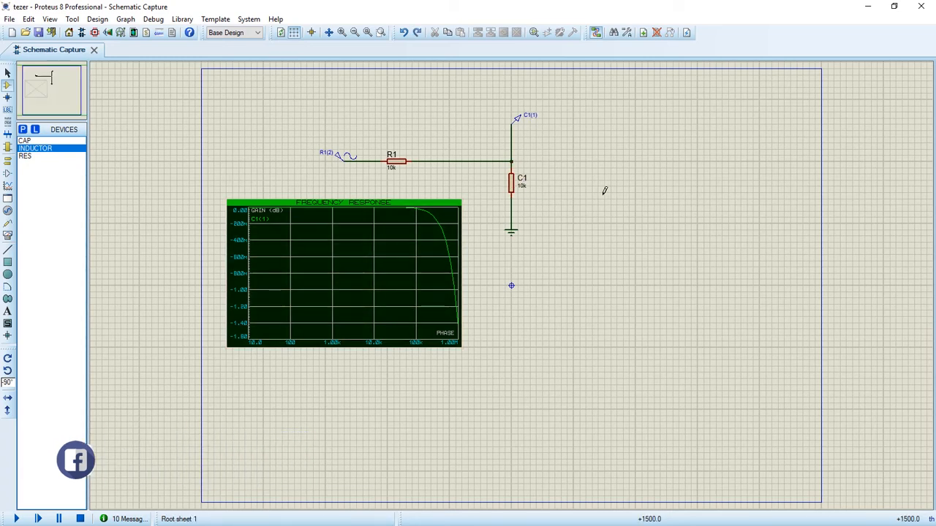
Step: Delete the shunt resistor C1 and connect a vertical INDUCTOR in its place between the output node and ground
right_click(512, 192)
right_click(511, 192)
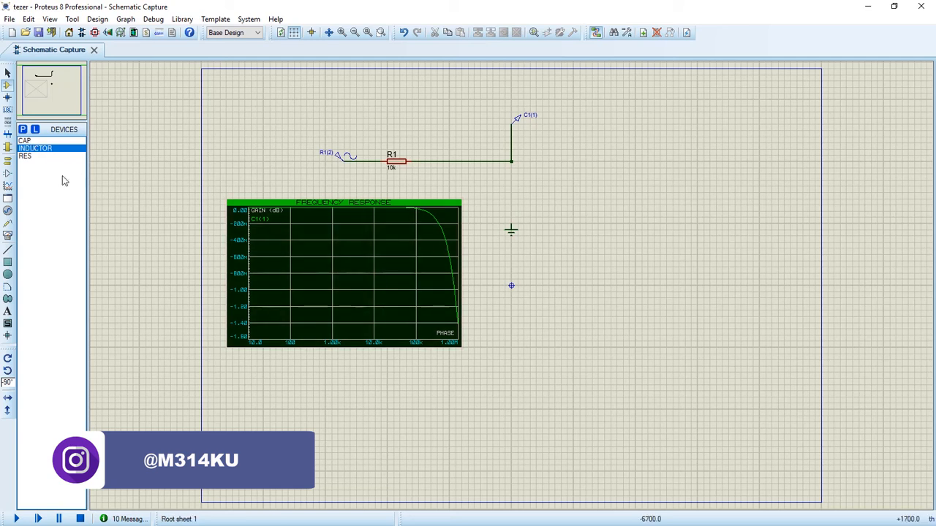
click(33, 149)
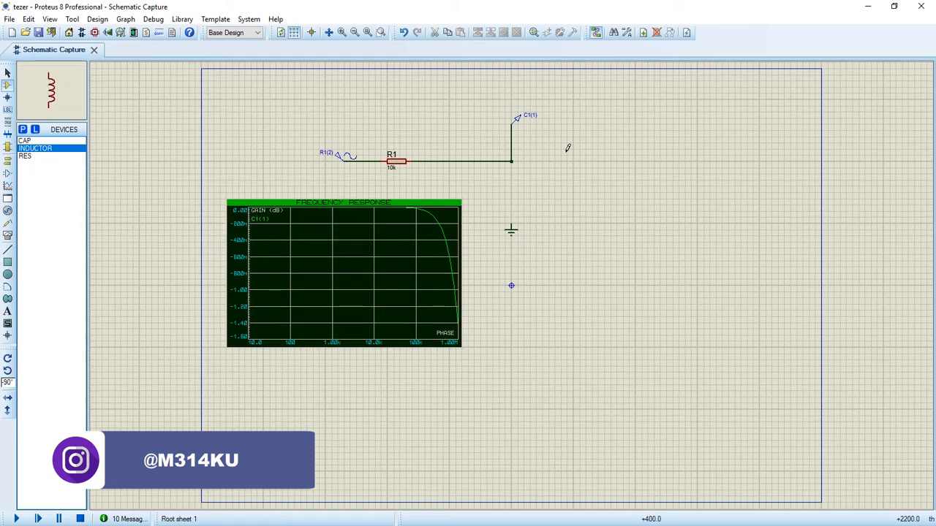
click(513, 210)
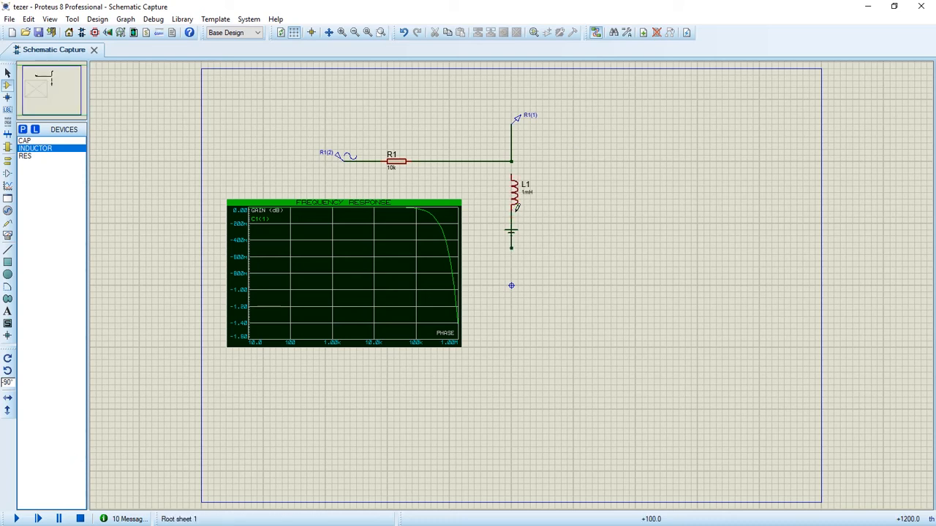
click(513, 210)
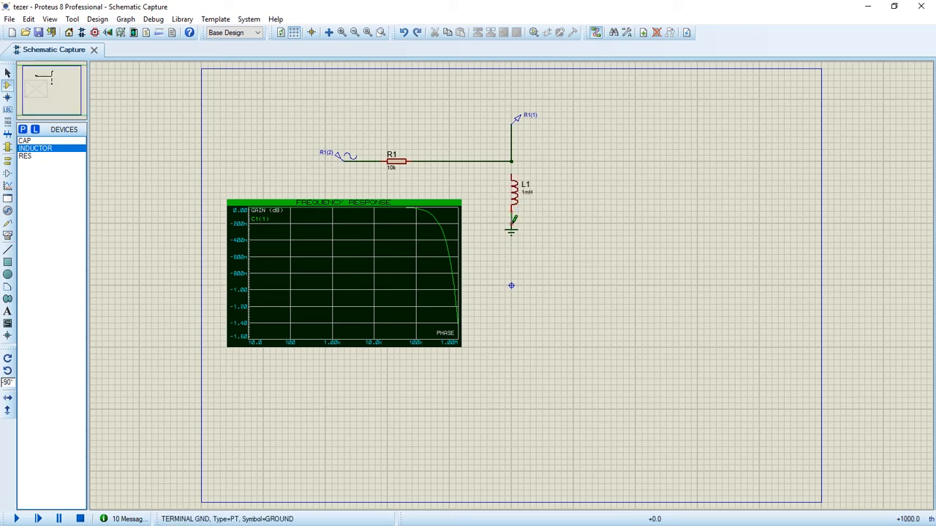
click(511, 227)
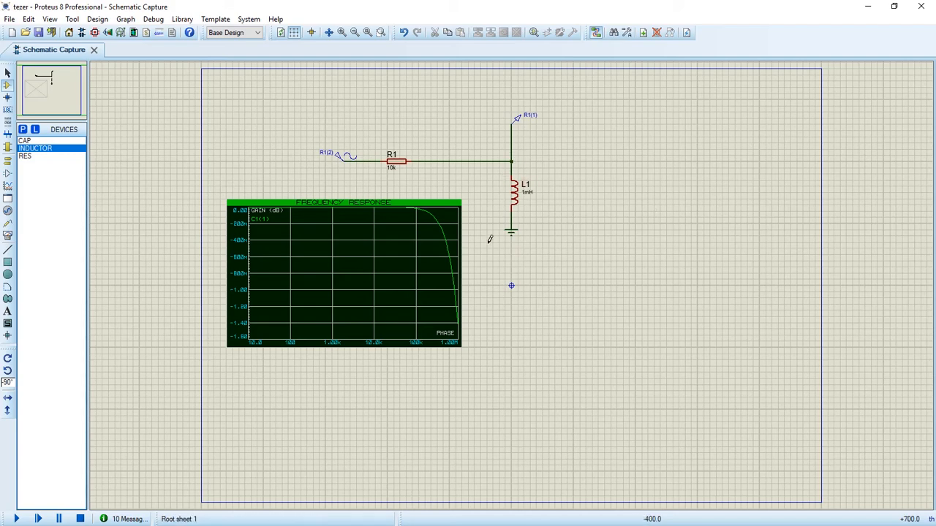
Step: Simulate the graph for the series-resistor, shunt-inductor circuit, view it maximized and close the graph window
click(380, 265)
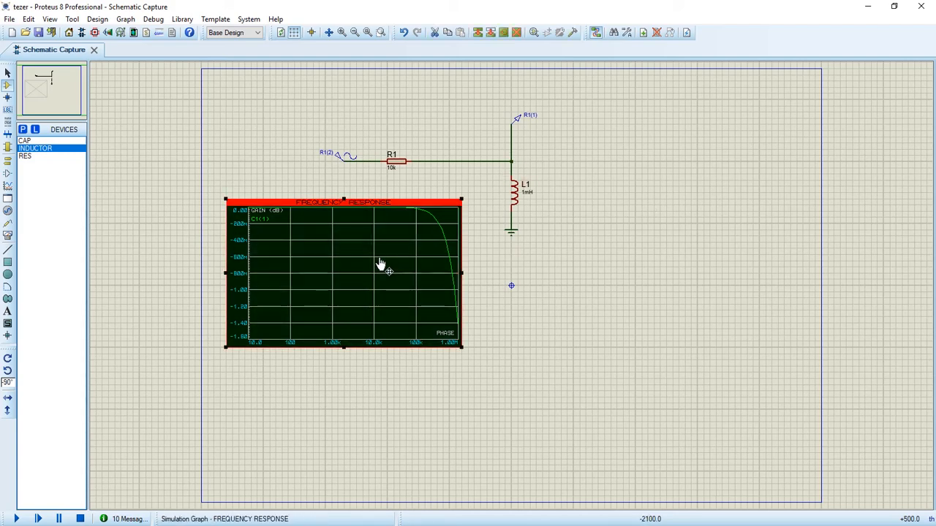
key(space)
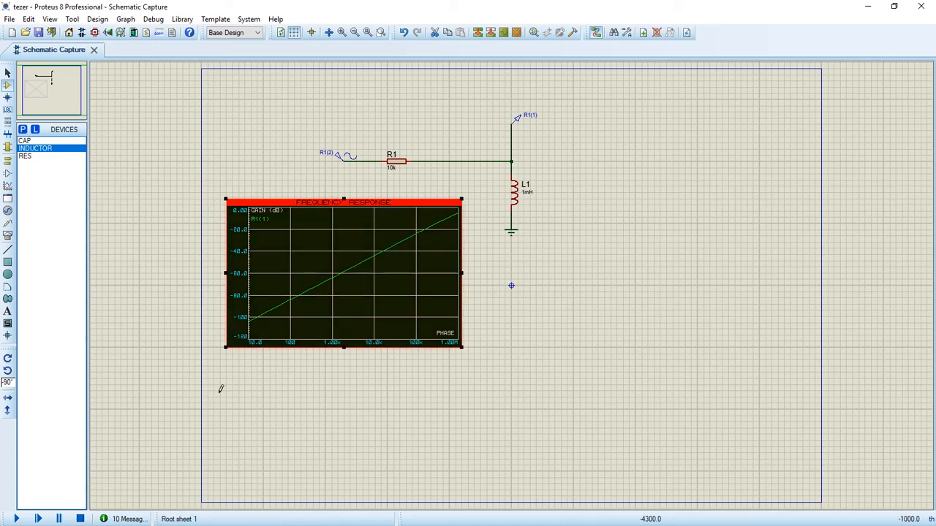
right_click(338, 309)
click(413, 265)
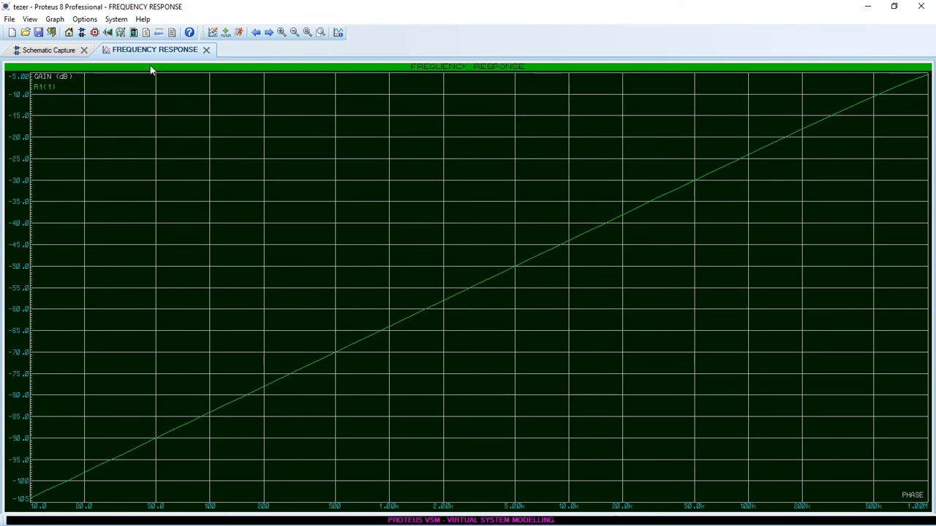
click(206, 50)
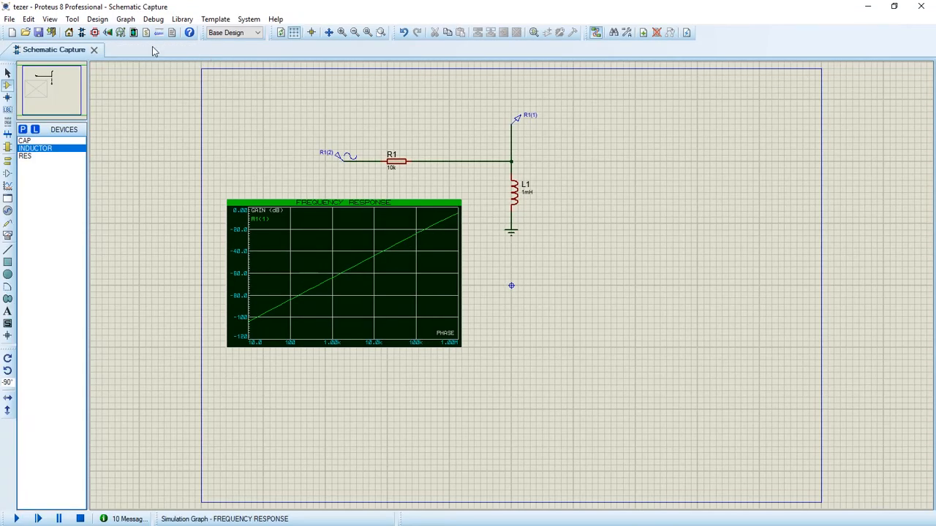
Step: Set the resistance of the series resistor R1 to 1k
double_click(391, 169)
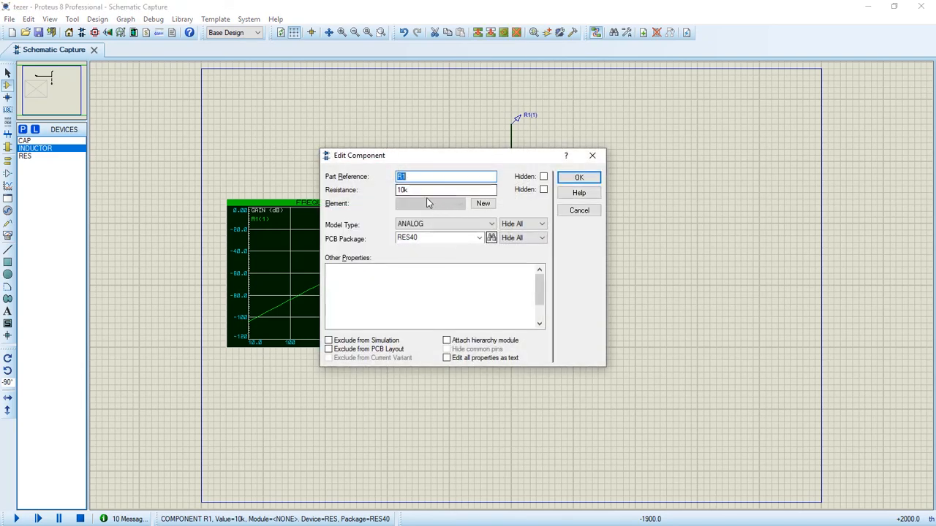
click(418, 189)
key(Return)
Step: Rerun the frequency response graph with the changed series resistor and maximize it
click(372, 255)
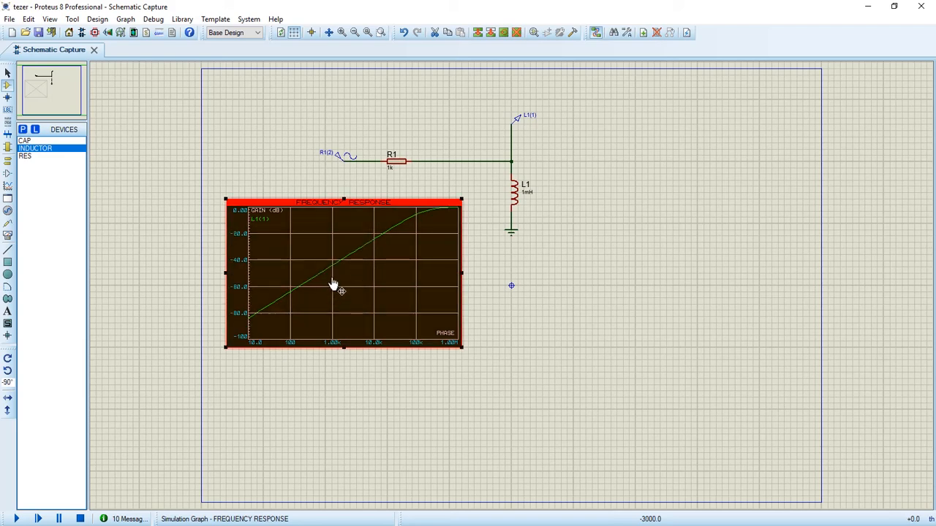
right_click(334, 273)
click(396, 238)
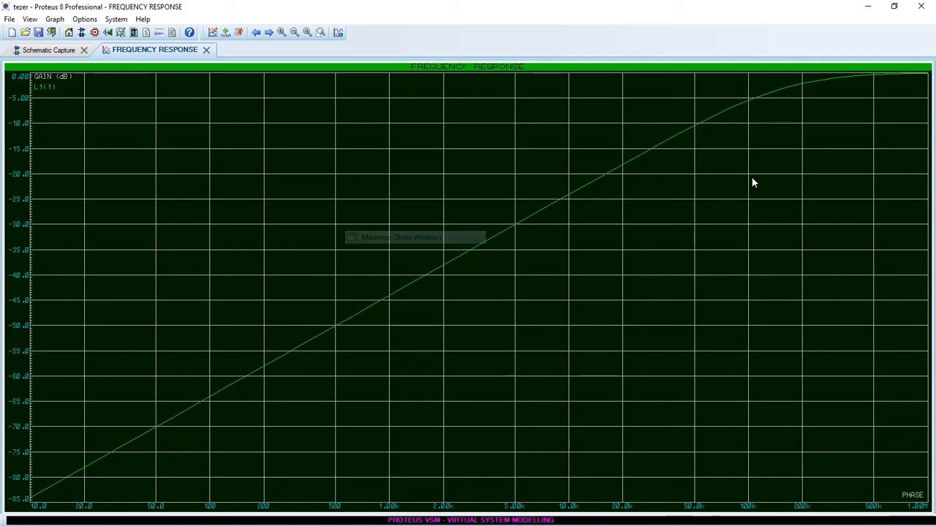
Step: Probe the maximized gain curve at about 176 kHz, then close the graph and minimize the program window
click(793, 137)
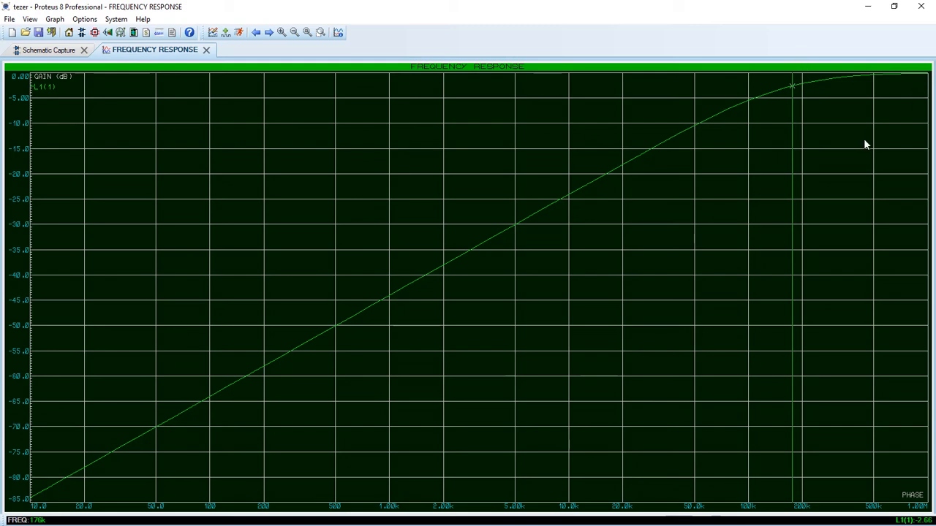
click(206, 50)
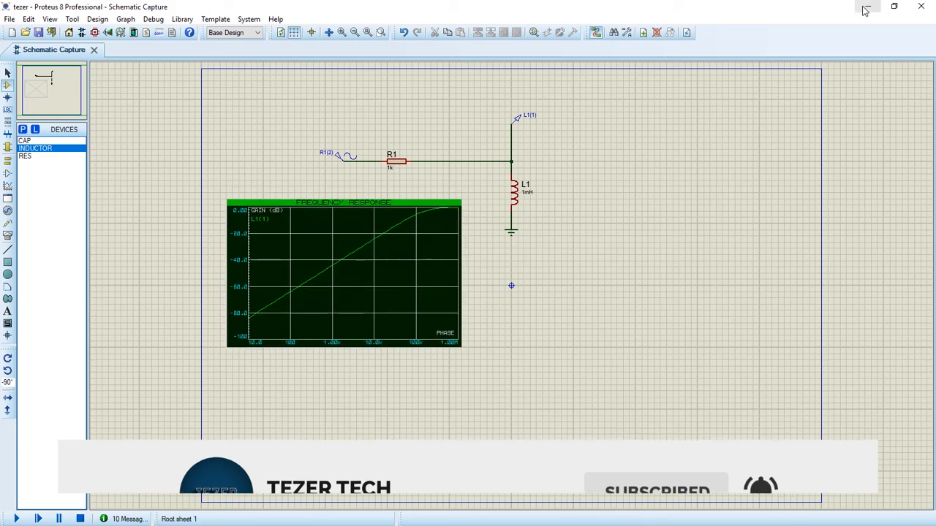
click(865, 10)
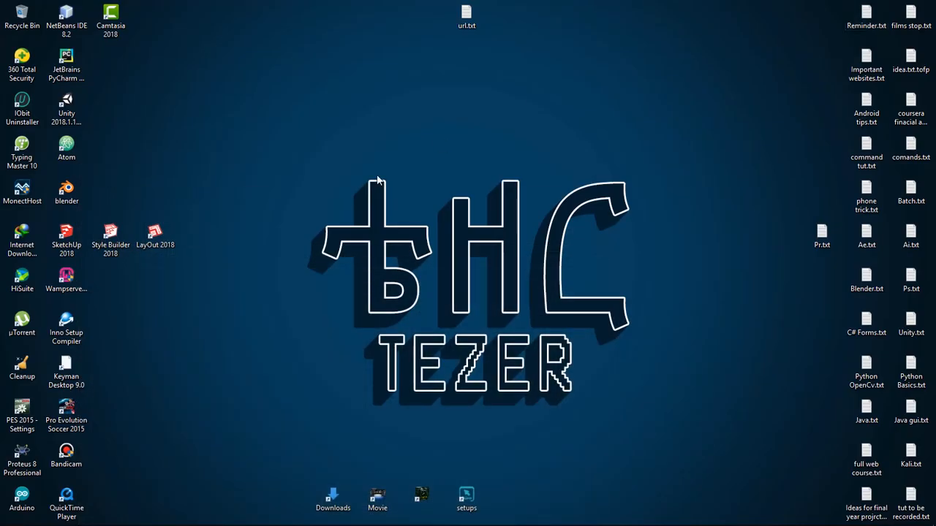